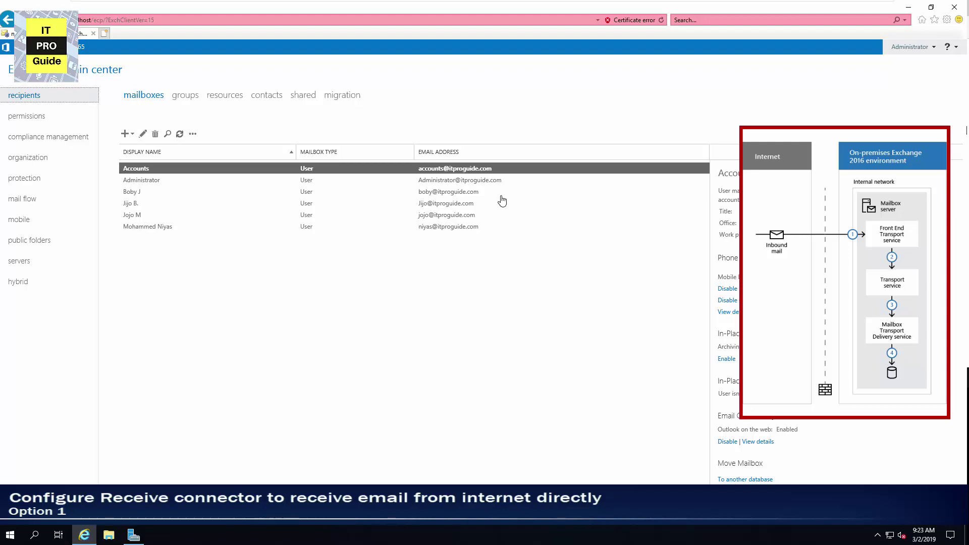
# - Open the Default Frontend EXC2019 receive connector from the mail flow settings and review its scoping settings
pyautogui.click(46, 202)
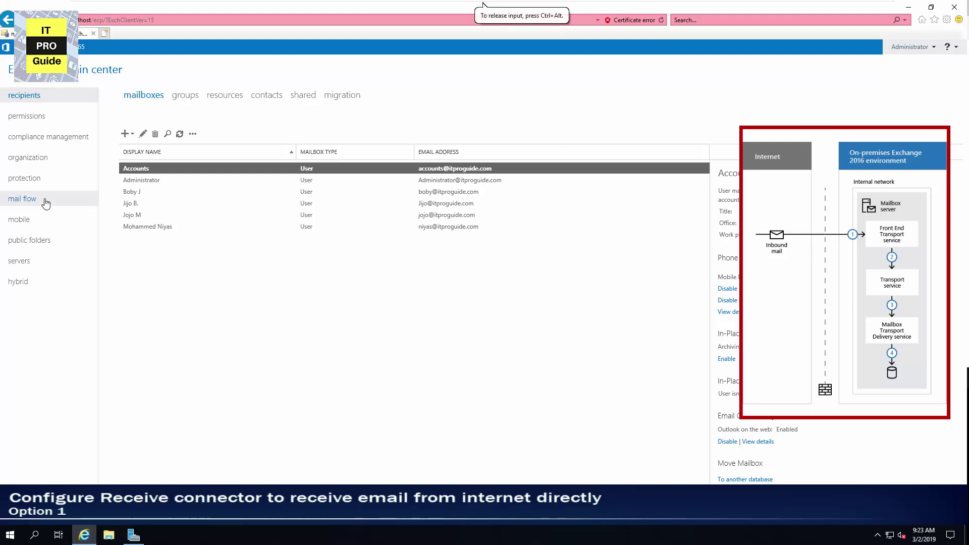
pyautogui.click(444, 96)
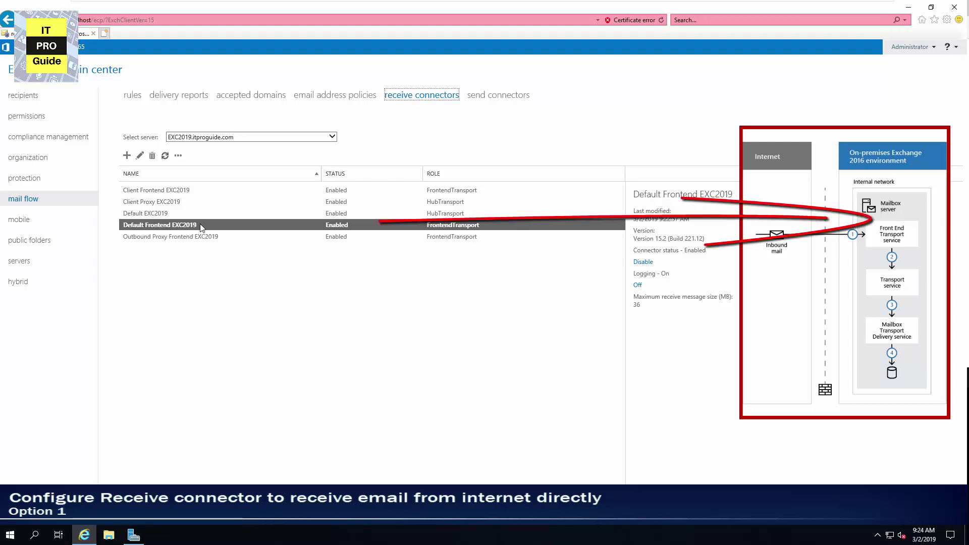
pyautogui.doubleClick(201, 225)
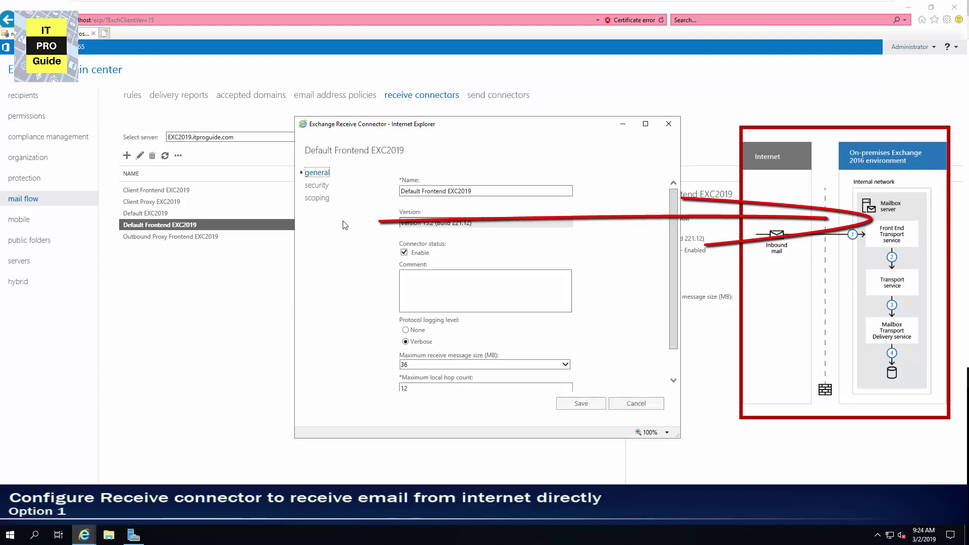
pyautogui.click(323, 201)
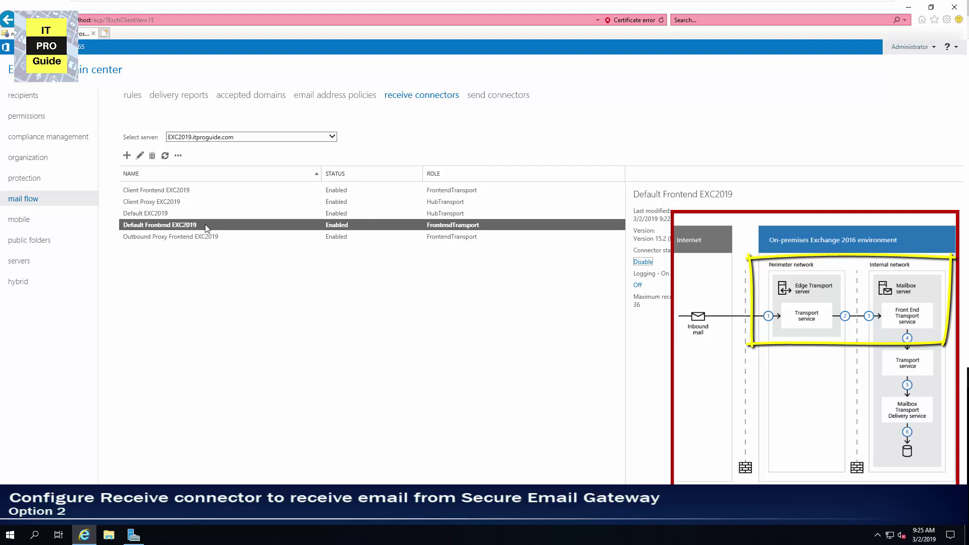
# - Start a custom receive connector named Secure Gateway with the Frontend Transport role, bound to all available IPv4 addresses on port 25
pyautogui.click(127, 156)
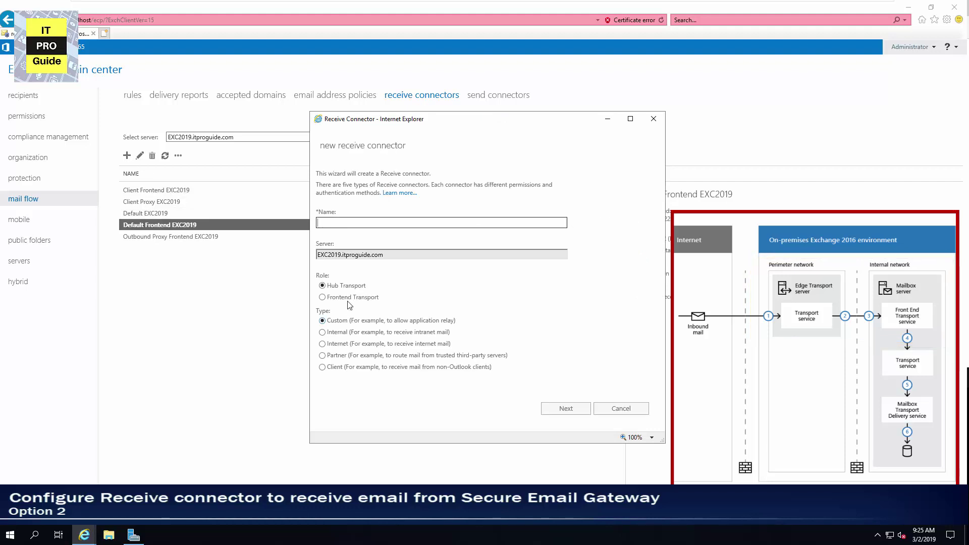
pyautogui.click(336, 223)
pyautogui.write('Secure Gateway')
pyautogui.click(344, 298)
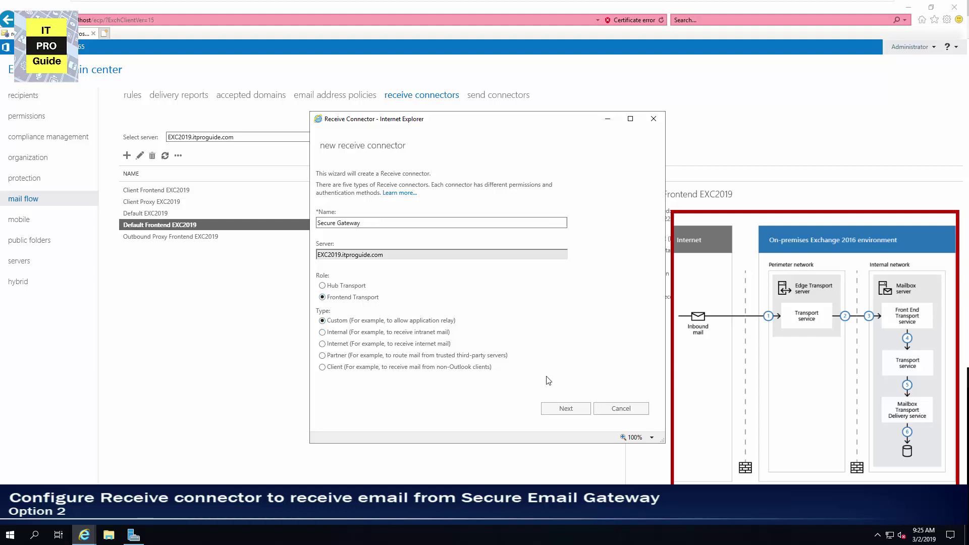
pyautogui.click(562, 410)
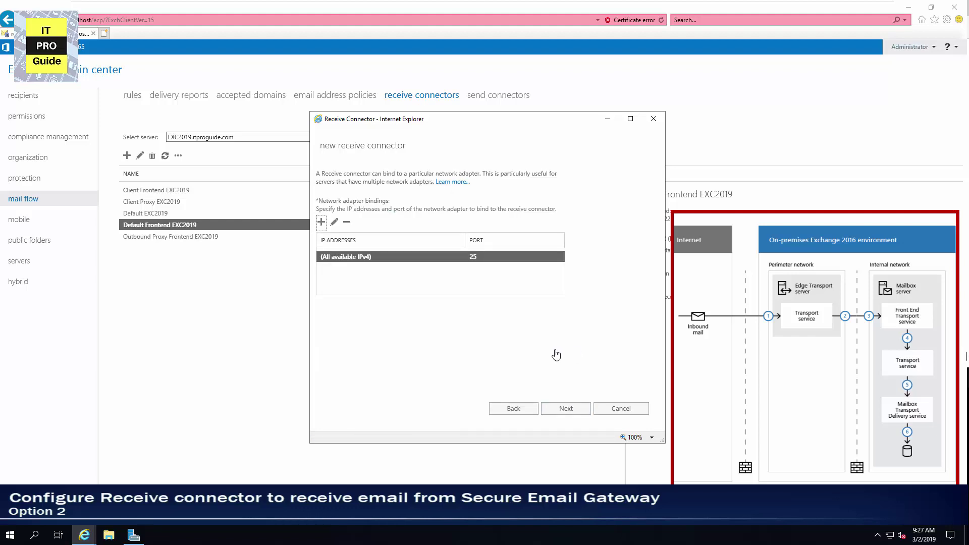
pyautogui.click(569, 409)
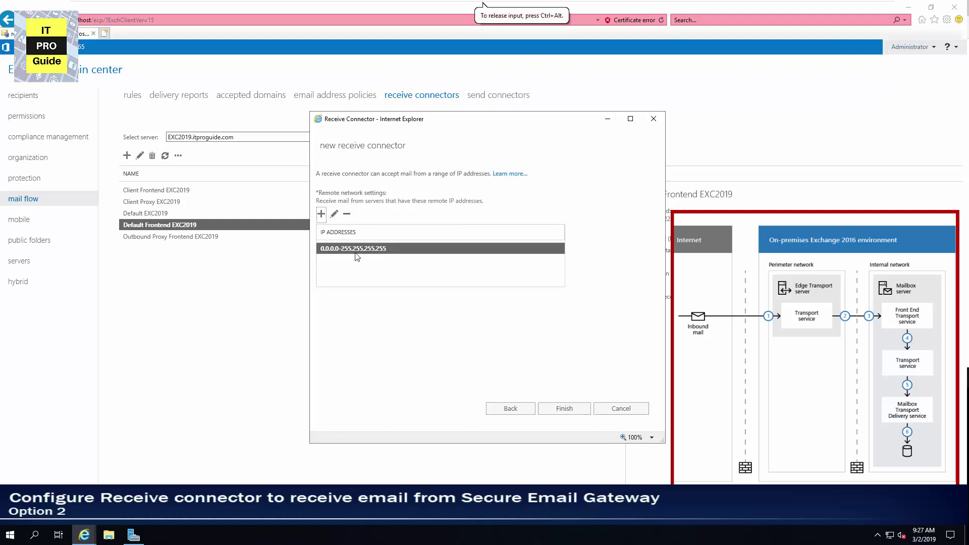
# - Replace the Secure Gateway connector's remote IP range with 192.168.1.110 and finish creating the connector
pyautogui.click(346, 214)
pyautogui.click(325, 215)
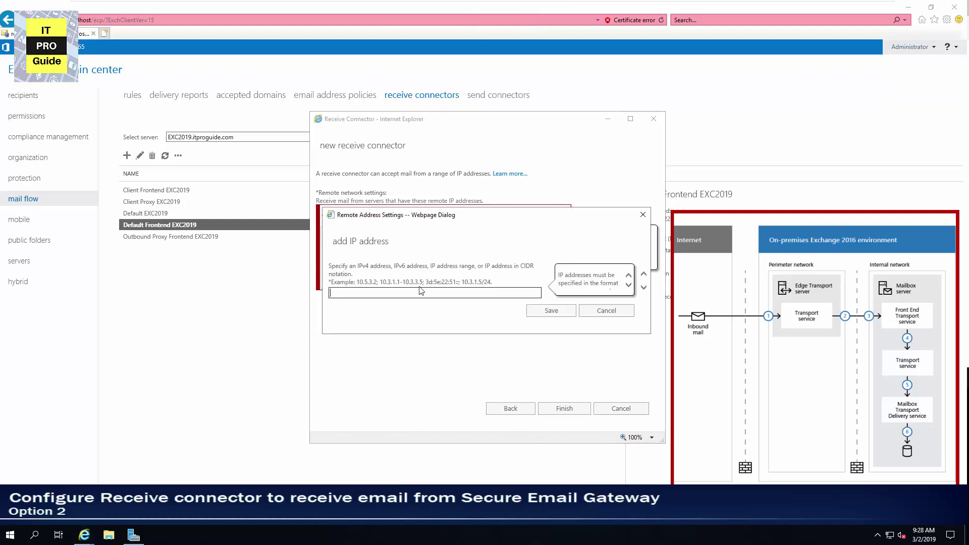
pyautogui.write('192.168.')
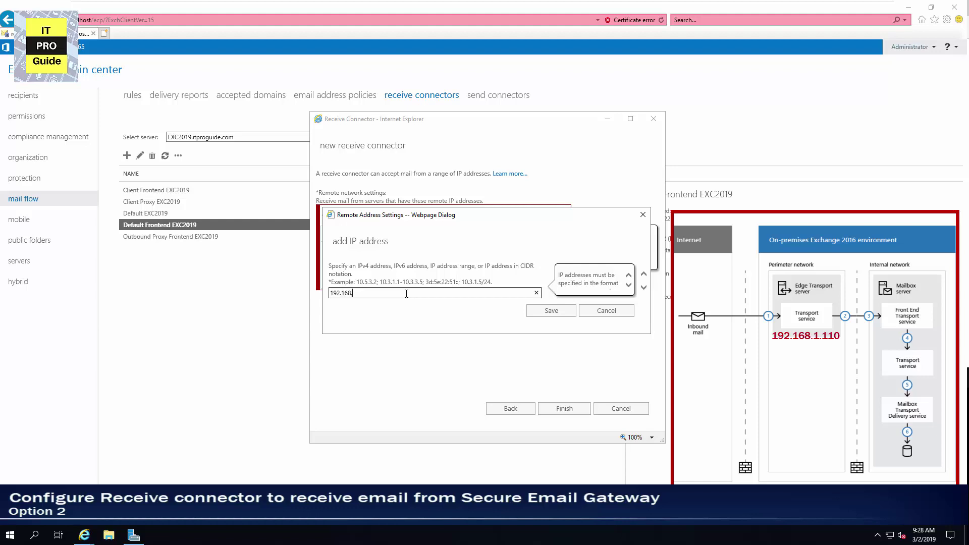
pyautogui.write('1.110')
pyautogui.click(557, 312)
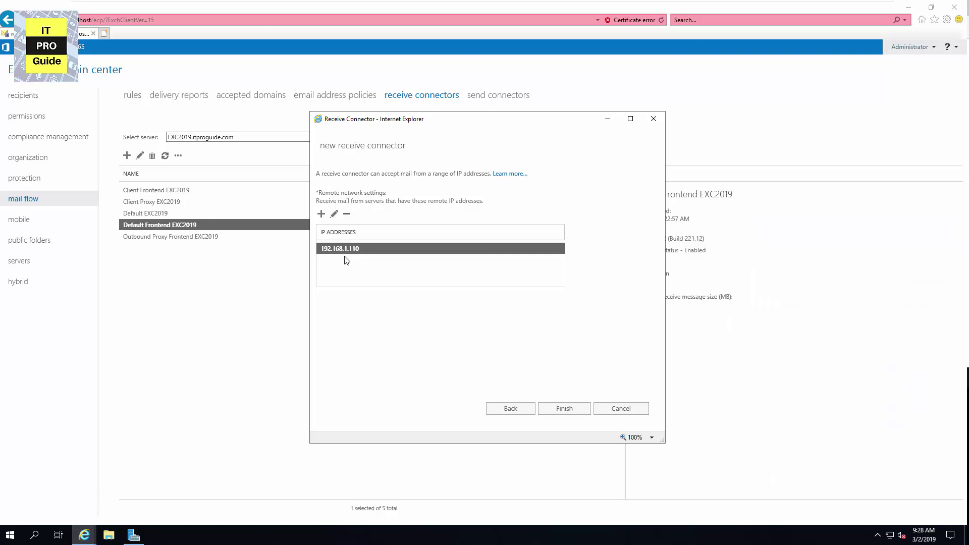
pyautogui.click(569, 411)
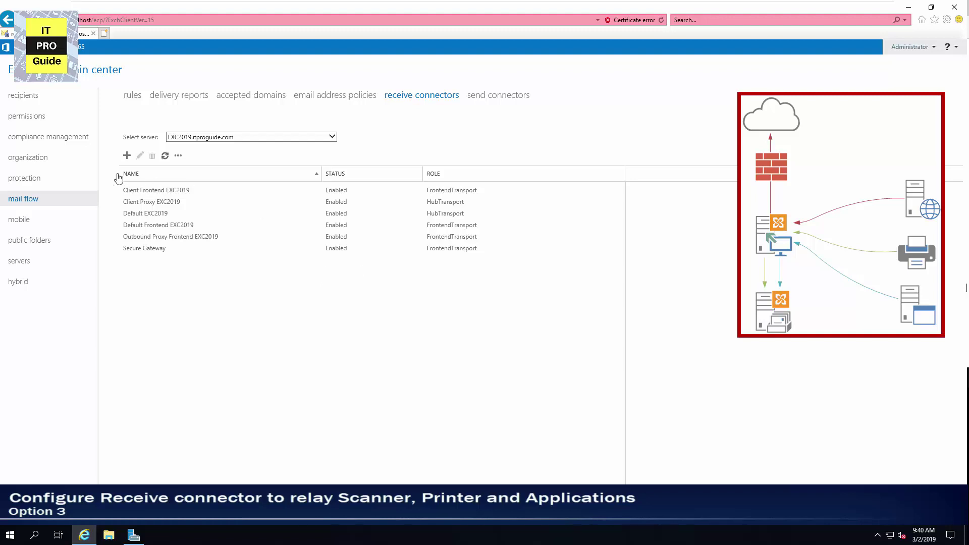
# - Start a custom receive connector named Relay with the Frontend Transport role, bound to all available IPv4 addresses on port 25
pyautogui.click(127, 157)
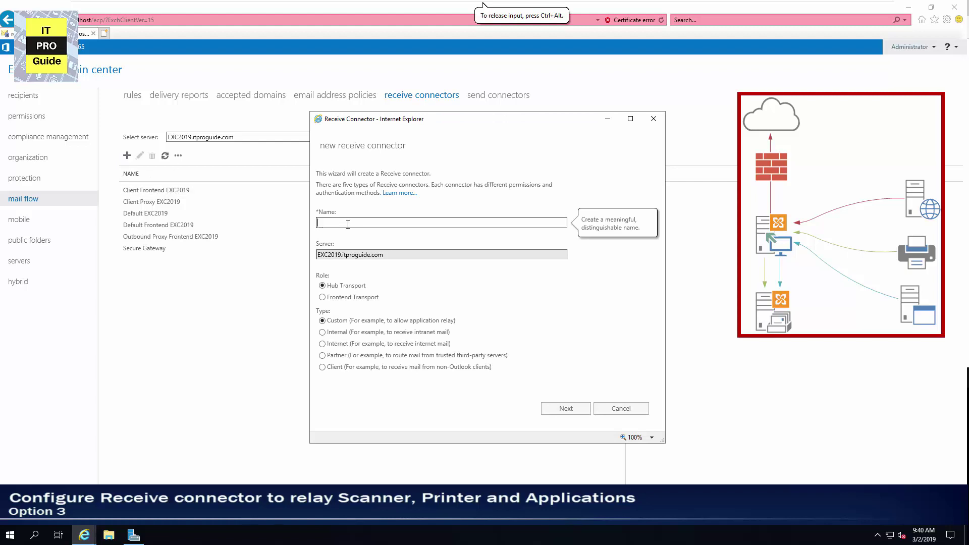
pyautogui.write('Relay')
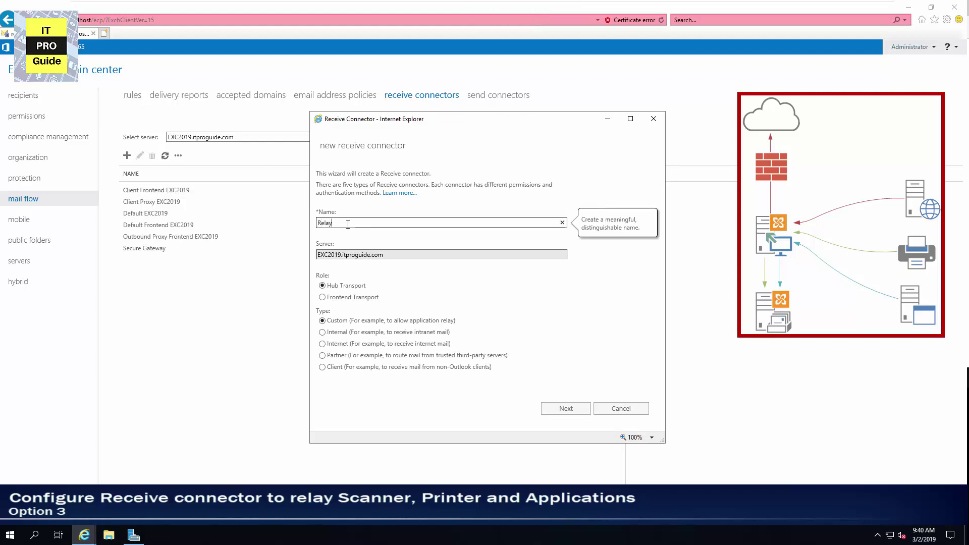
pyautogui.click(333, 298)
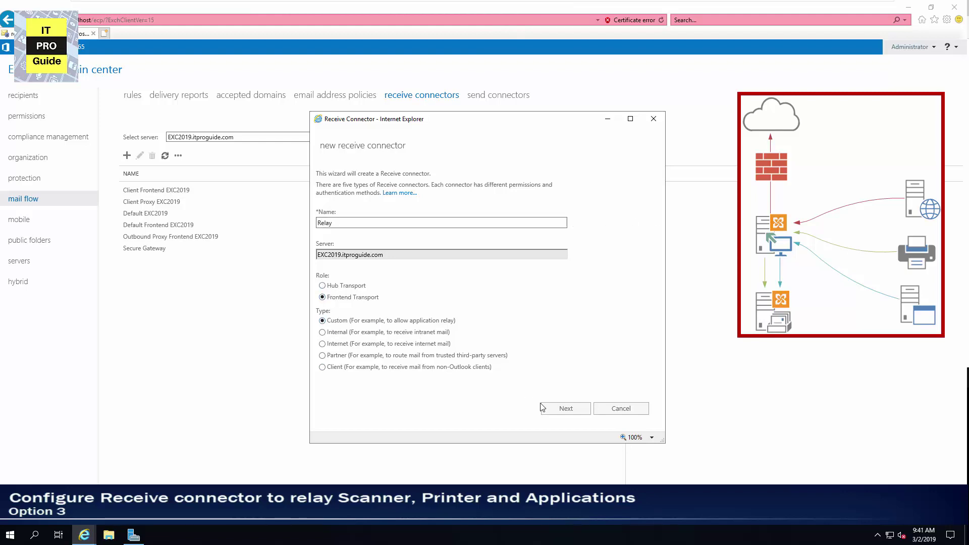
pyautogui.click(555, 411)
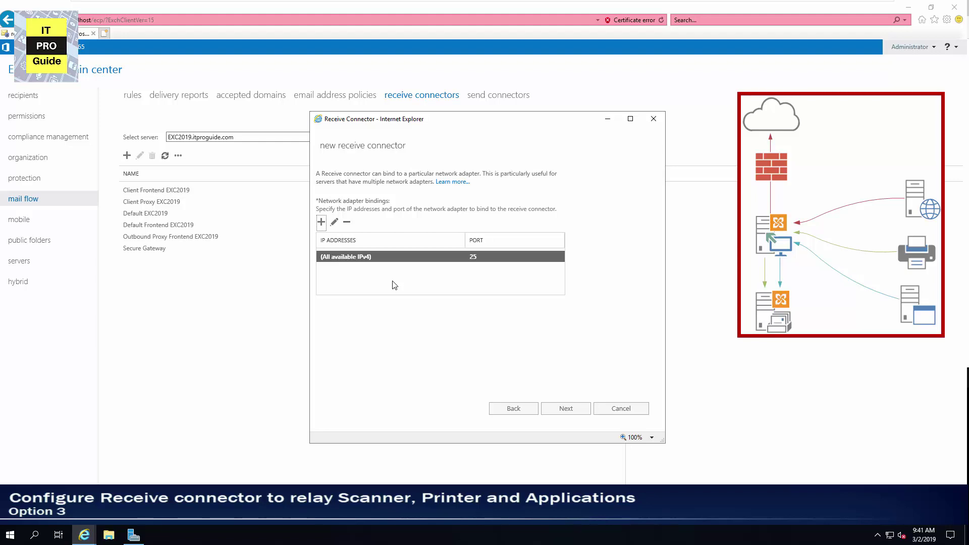
pyautogui.click(558, 409)
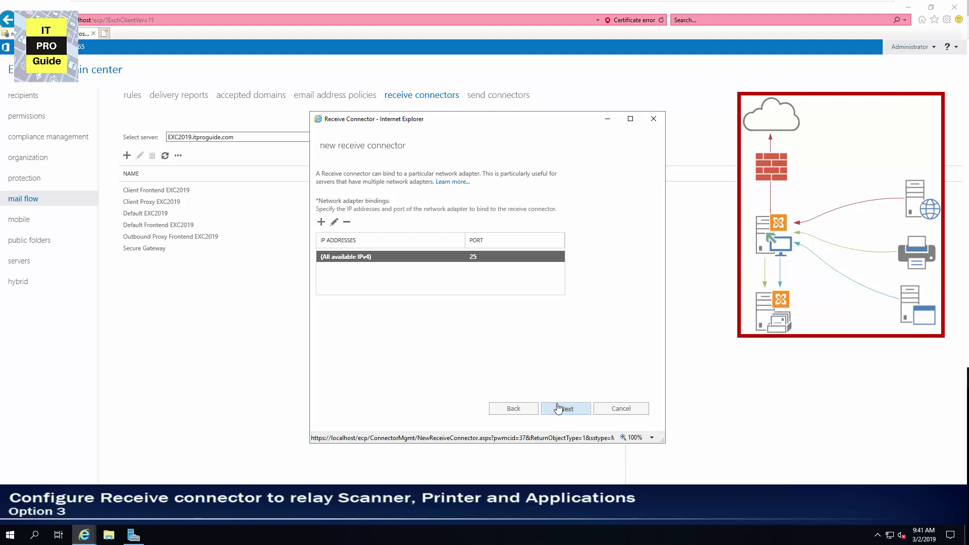
# - Replace the Relay connector's remote IP range with the 192.168.1.0/24 network and finish creating the connector
pyautogui.click(348, 214)
pyautogui.click(321, 214)
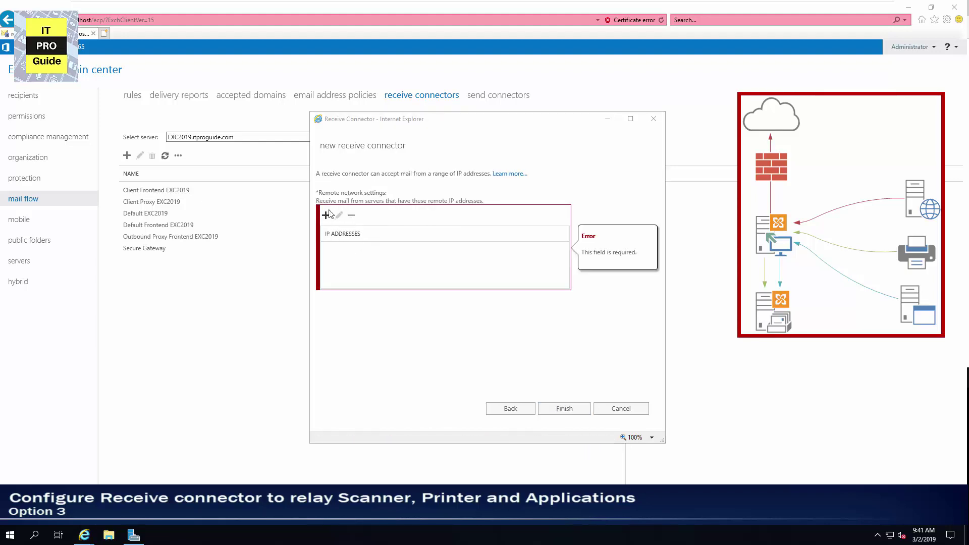
pyautogui.write('192.168.')
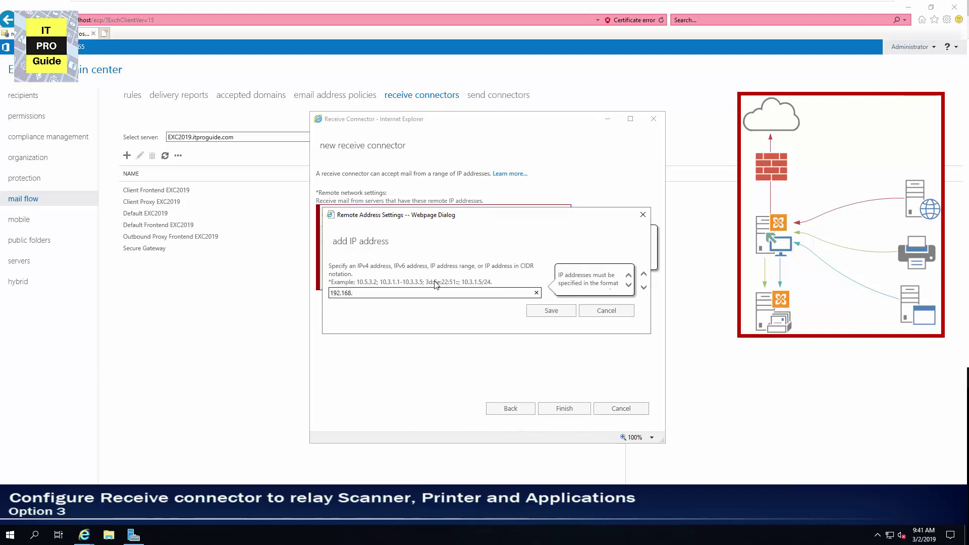
pyautogui.write('1.0/24')
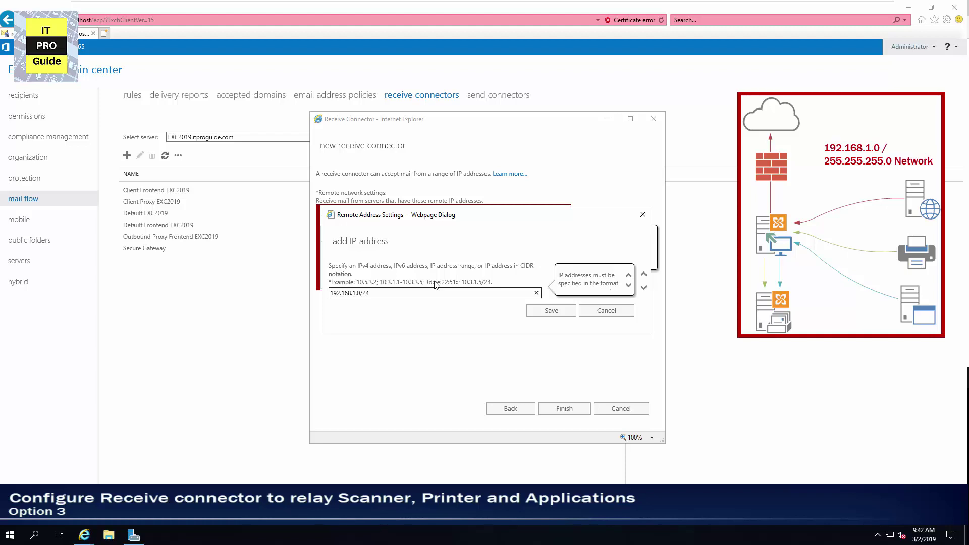
pyautogui.click(547, 311)
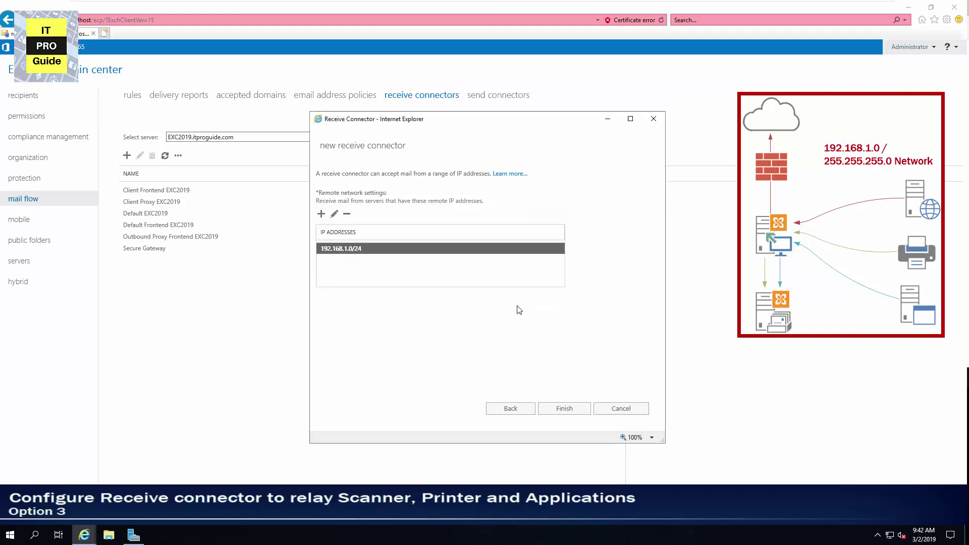
pyautogui.click(565, 408)
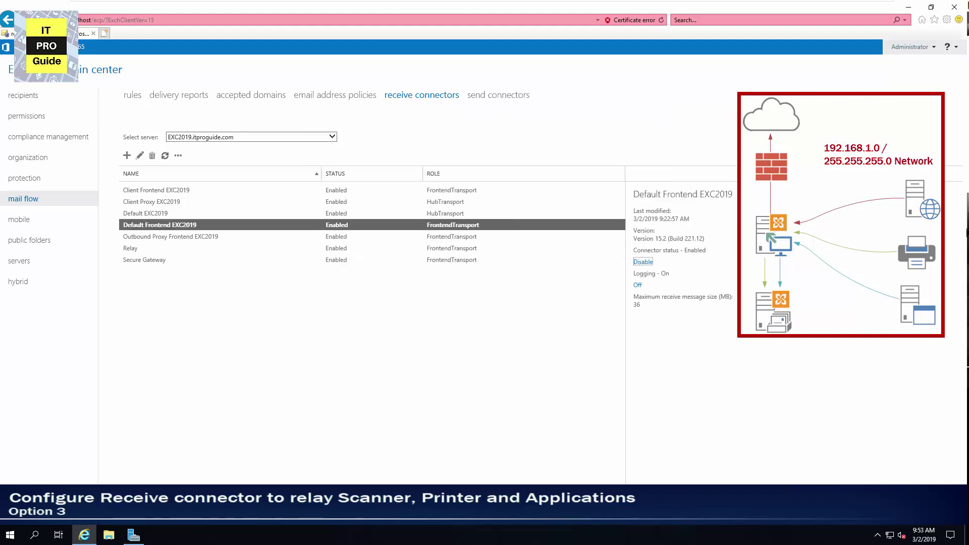
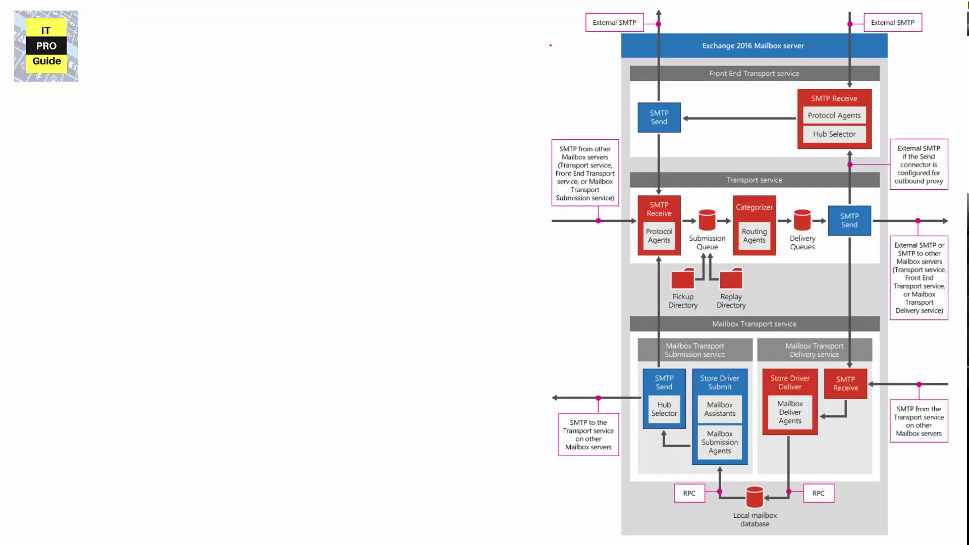
pyautogui.moveTo(551, 44)
pyautogui.mouseDown()
pyautogui.moveTo(676, 56)
pyautogui.moveTo(659, 2)
pyautogui.moveTo(563, 14)
pyautogui.moveTo(555, 42)
pyautogui.mouseUp()
pyautogui.moveTo(716, 84)
pyautogui.mouseDown()
pyautogui.moveTo(797, 81)
pyautogui.moveTo(773, 66)
pyautogui.moveTo(712, 68)
pyautogui.moveTo(714, 83)
pyautogui.mouseUp()
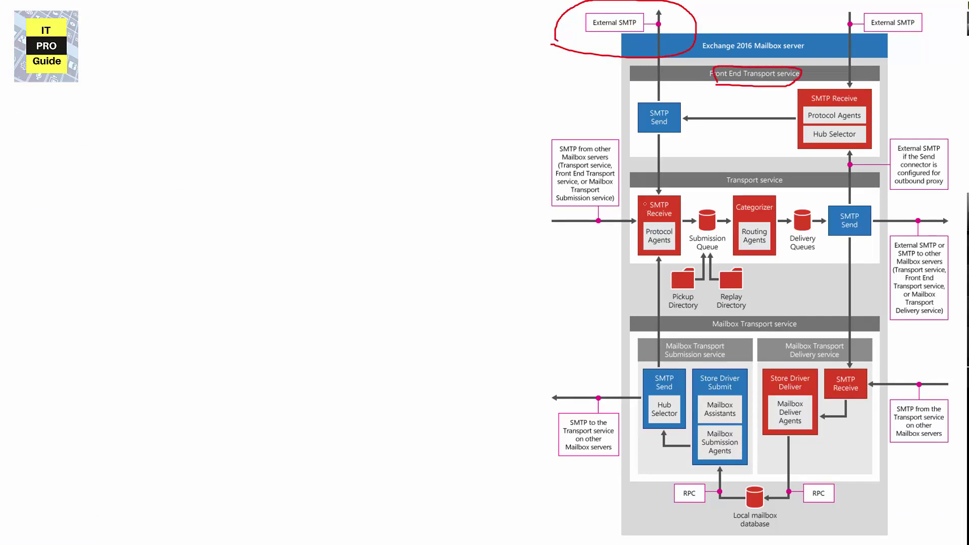
pyautogui.moveTo(686, 208)
pyautogui.mouseDown()
pyautogui.moveTo(684, 195)
pyautogui.moveTo(637, 198)
pyautogui.moveTo(644, 259)
pyautogui.moveTo(692, 215)
pyautogui.moveTo(689, 205)
pyautogui.mouseUp()
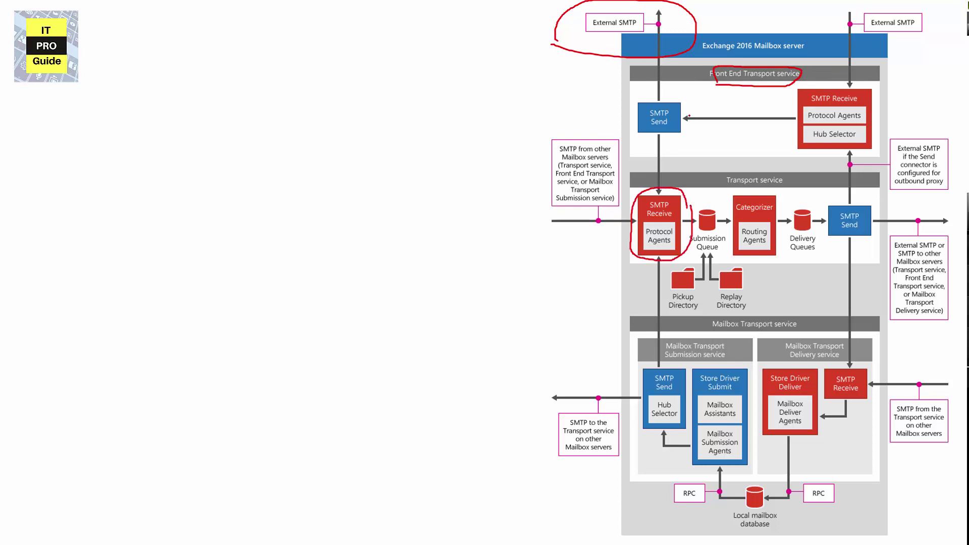
pyautogui.moveTo(690, 112)
pyautogui.mouseDown()
pyautogui.moveTo(686, 194)
pyautogui.moveTo(695, 177)
pyautogui.mouseUp()
pyautogui.moveTo(383, 286)
pyautogui.mouseDown()
pyautogui.moveTo(508, 264)
pyautogui.moveTo(594, 265)
pyautogui.moveTo(577, 277)
pyautogui.mouseUp()
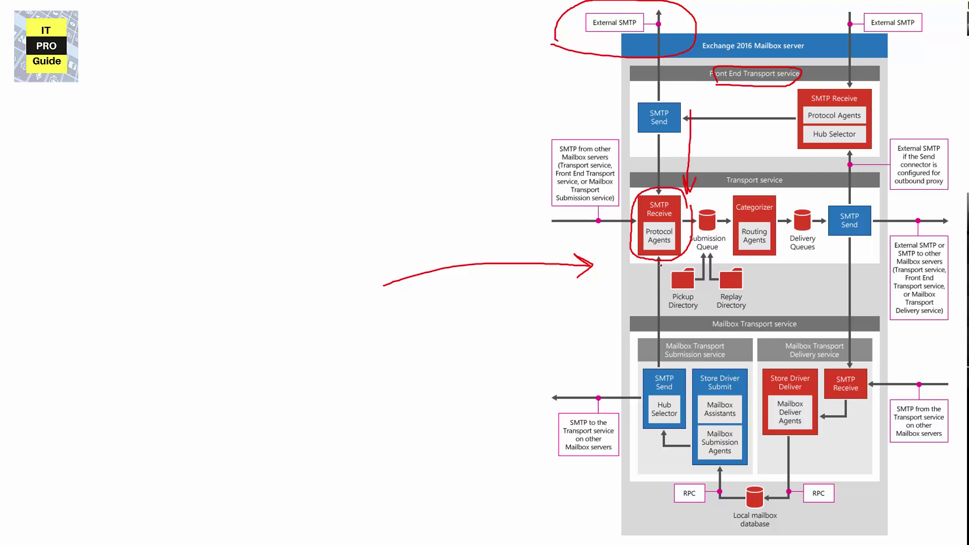
pyautogui.moveTo(668, 269); pyautogui.dragTo(667, 375)
pyautogui.moveTo(711, 335)
pyautogui.mouseDown()
pyautogui.moveTo(792, 317)
pyautogui.moveTo(708, 334)
pyautogui.mouseUp()
pyautogui.moveTo(726, 188)
pyautogui.mouseDown()
pyautogui.moveTo(737, 192)
pyautogui.moveTo(761, 159)
pyautogui.moveTo(721, 192)
pyautogui.mouseUp()
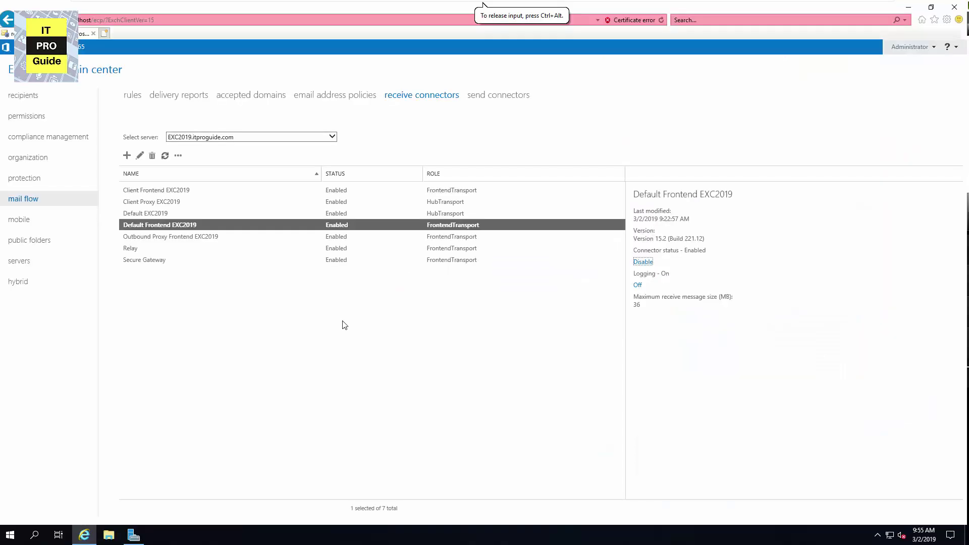
# - View the summary details of the Outbound Proxy Frontend EXC2019 and Default Frontend EXC2019 receive connectors
pyautogui.click(242, 241)
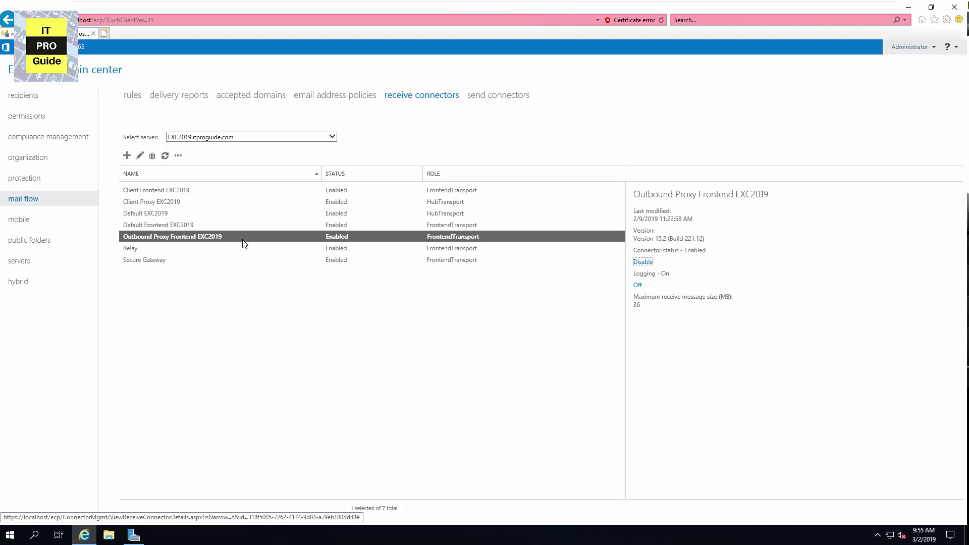
pyautogui.click(213, 230)
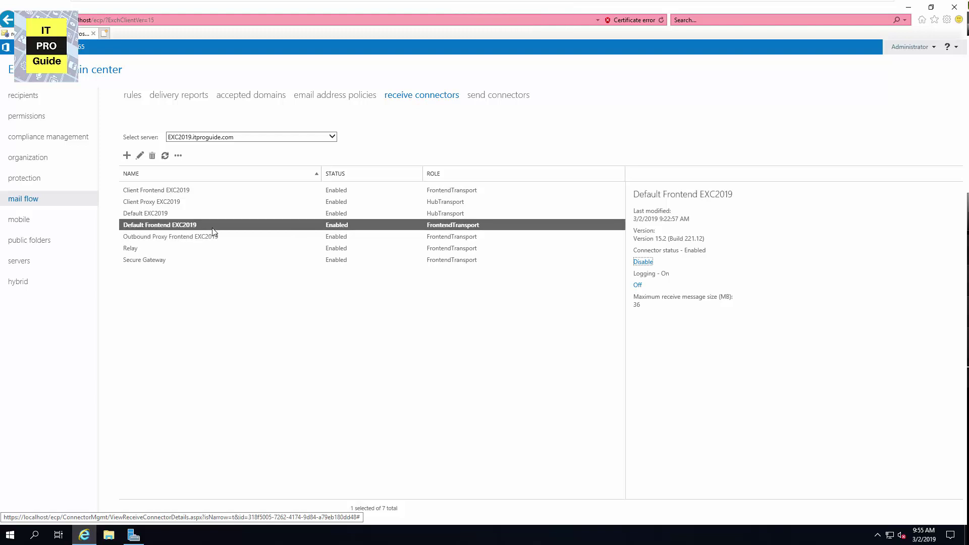